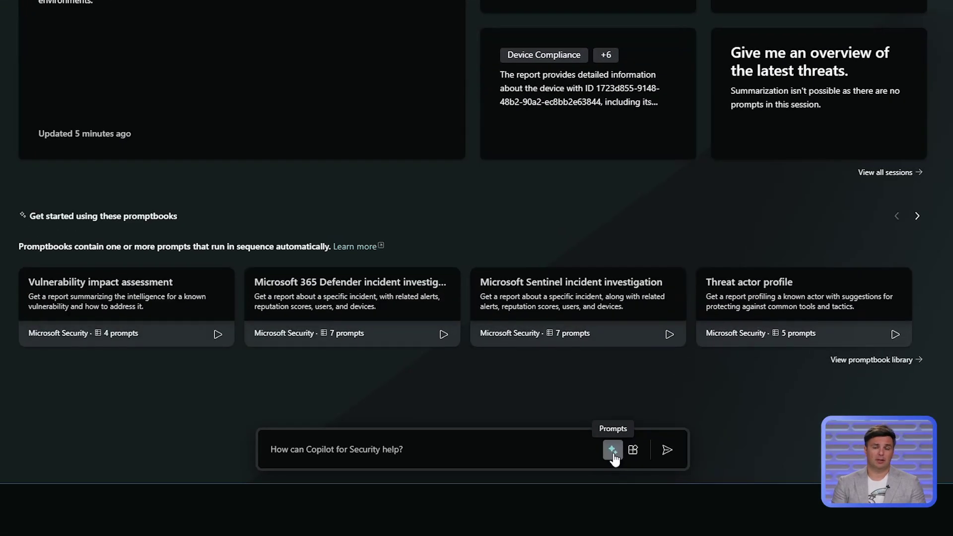
Browse the full list of system capabilities from the Prompts menu.
click(613, 451)
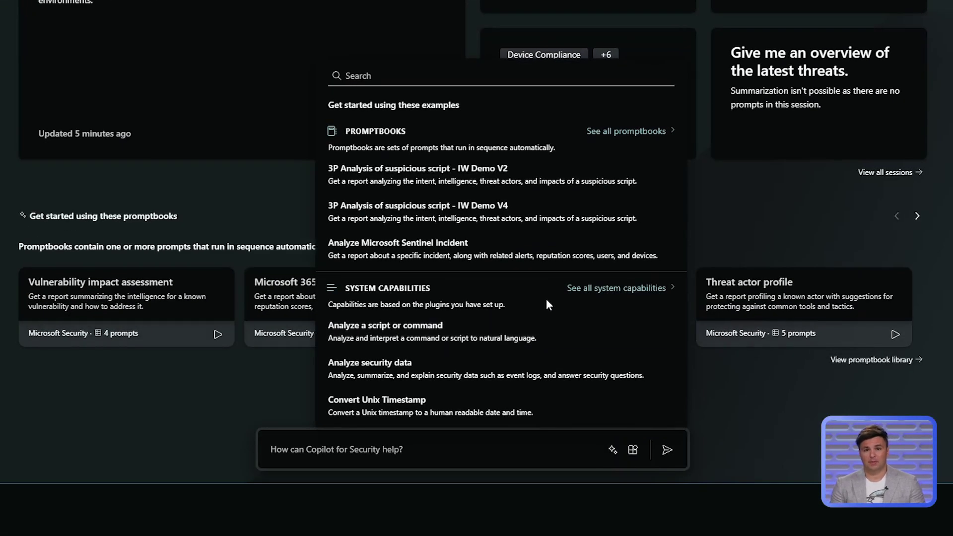
click(585, 291)
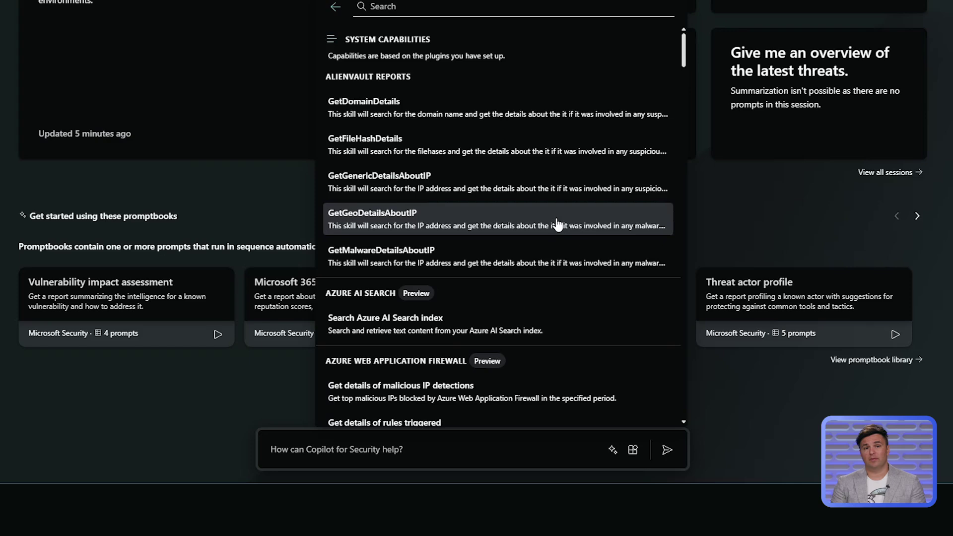
scroll(558, 224, down, 5)
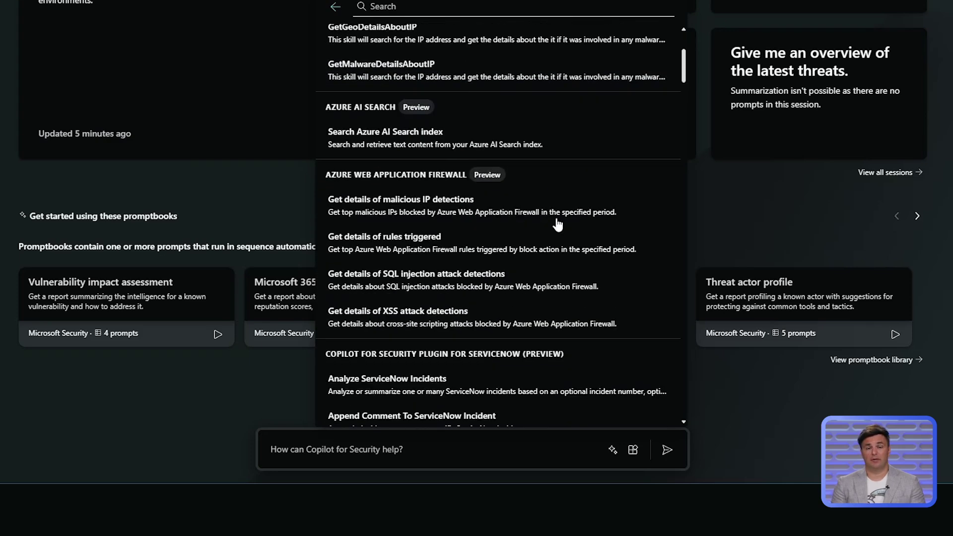
scroll(557, 224, down, 4)
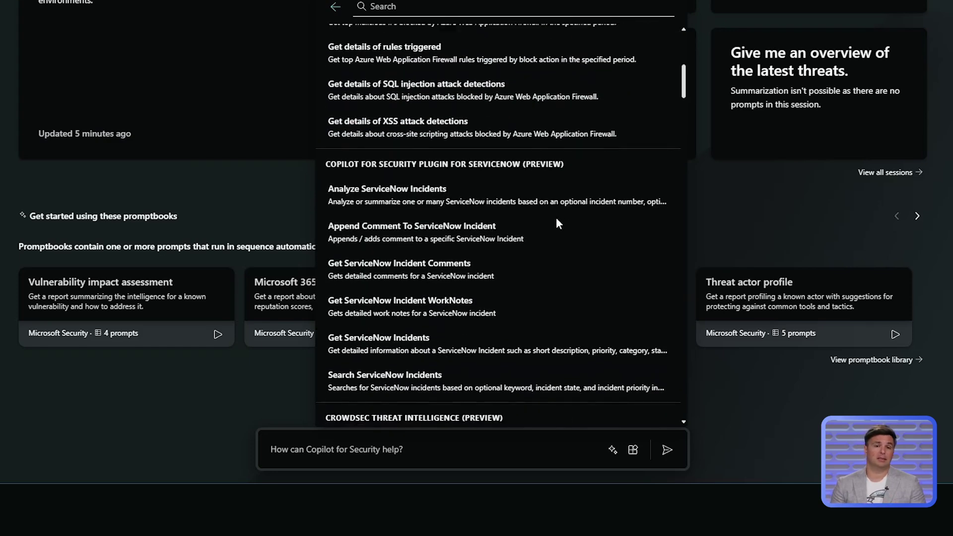
scroll(558, 224, down, 5)
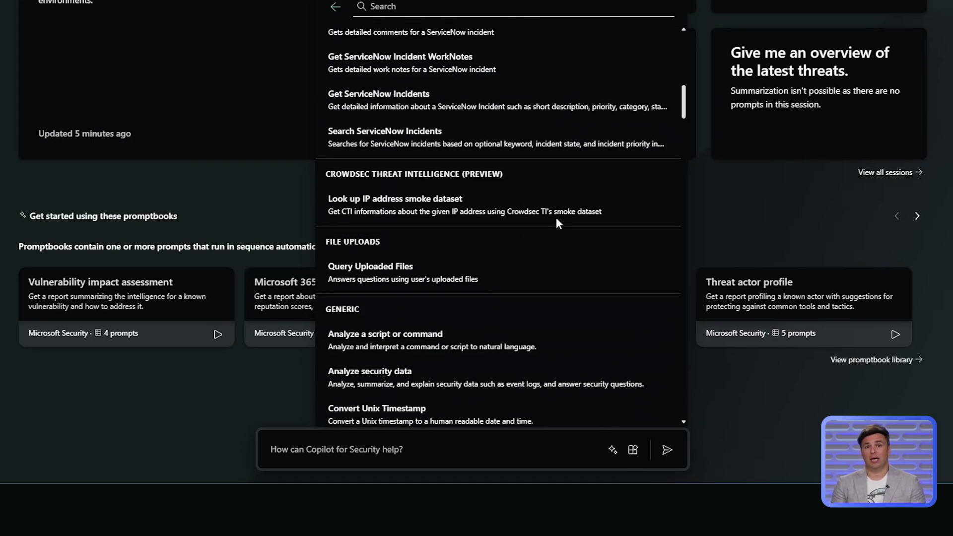
scroll(557, 221, down, 2)
scroll(556, 221, up, 15)
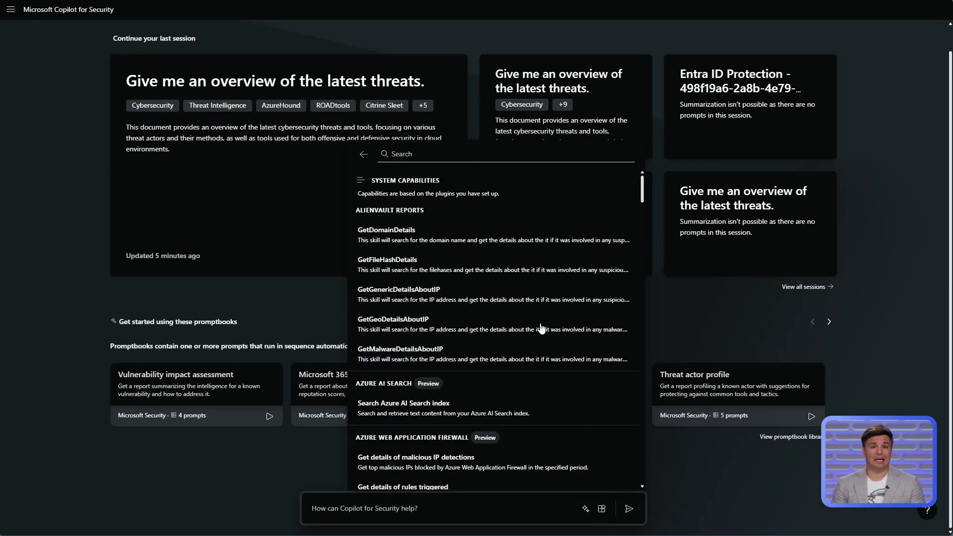
Search capabilities for 'defender', add then remove Generate an identity summary, and open Manage sources.
click(524, 153)
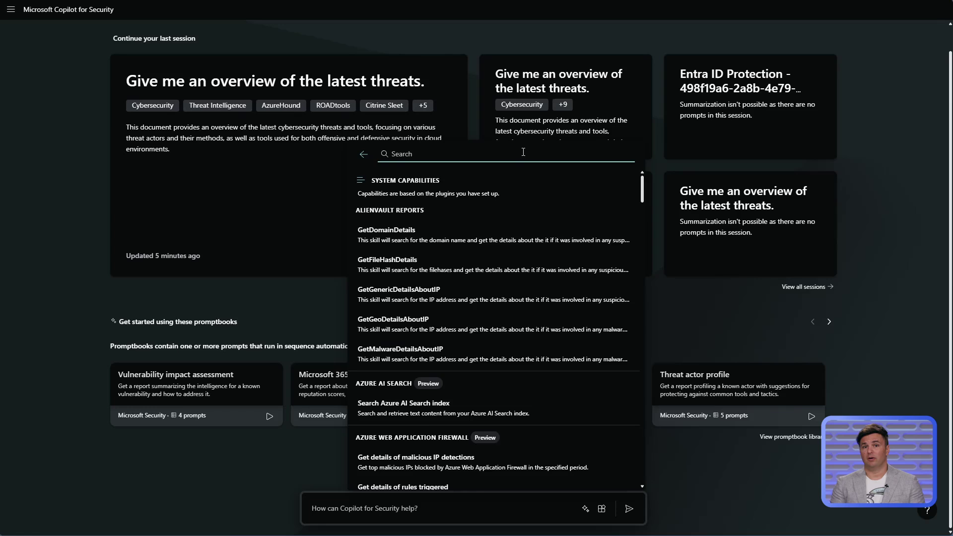
text(defender)
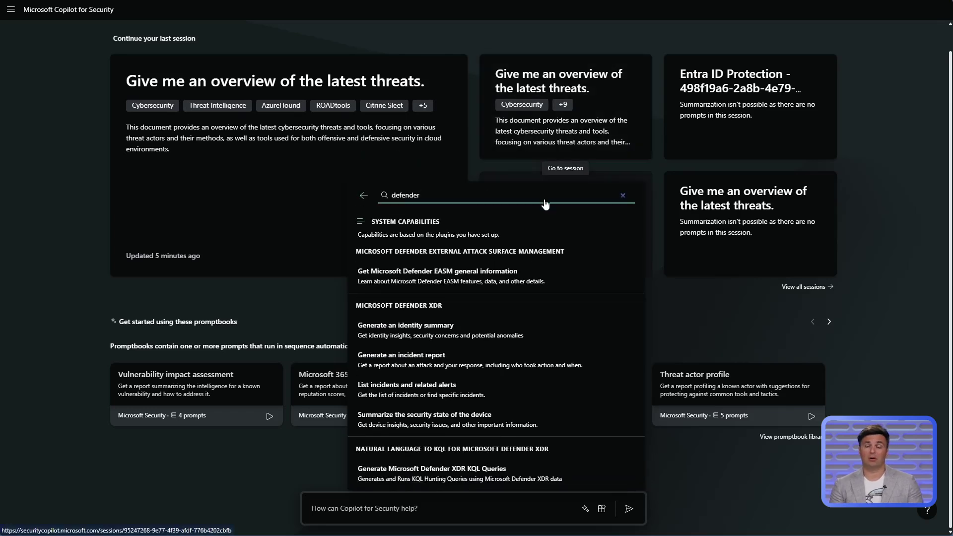
click(499, 331)
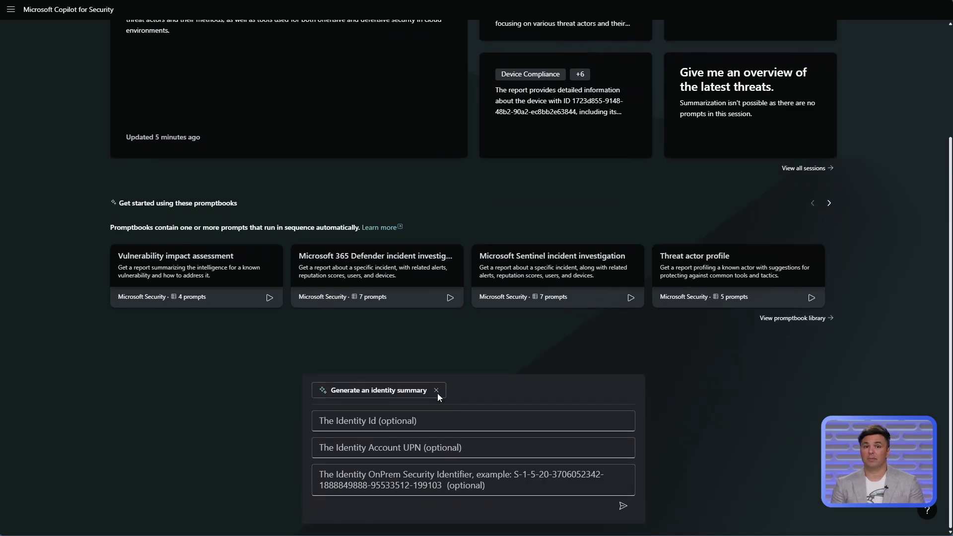
click(436, 391)
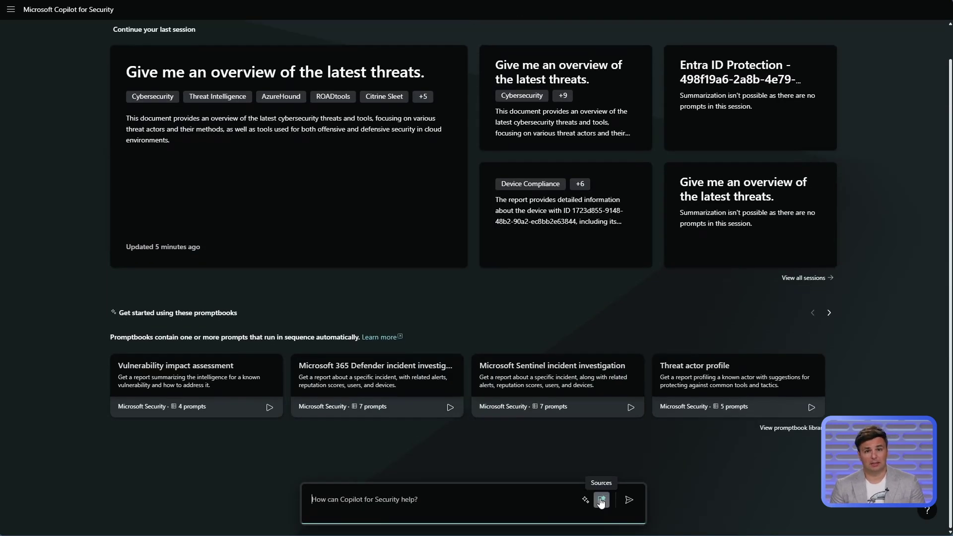
click(602, 499)
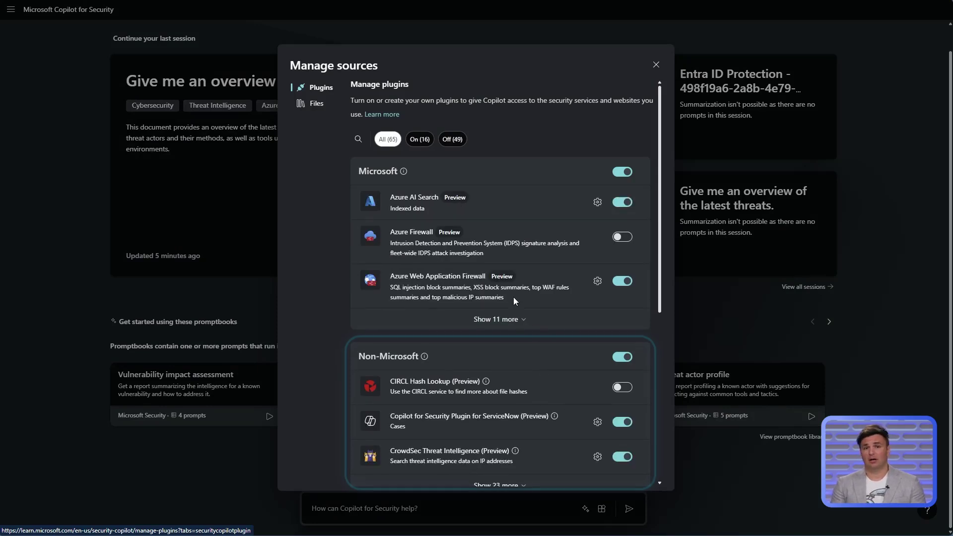
Scroll through the Microsoft, non-Microsoft, website and custom plugins in Manage sources.
scroll(513, 297, down, 2)
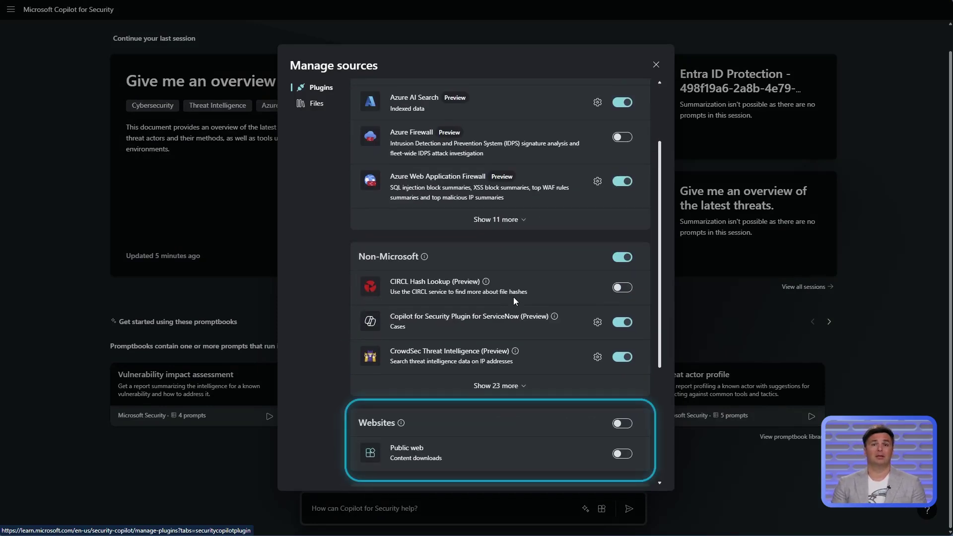
scroll(513, 297, down, 2)
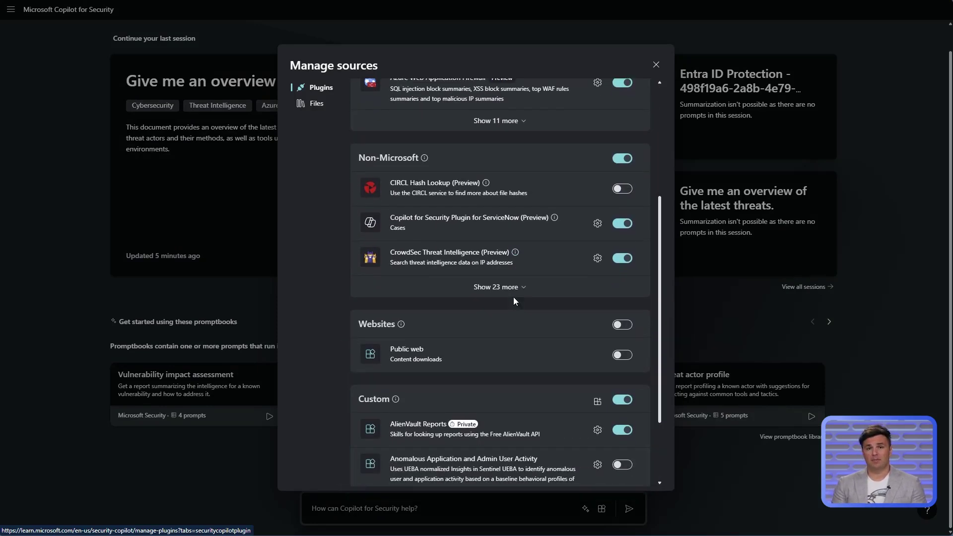
scroll(513, 297, up, 2)
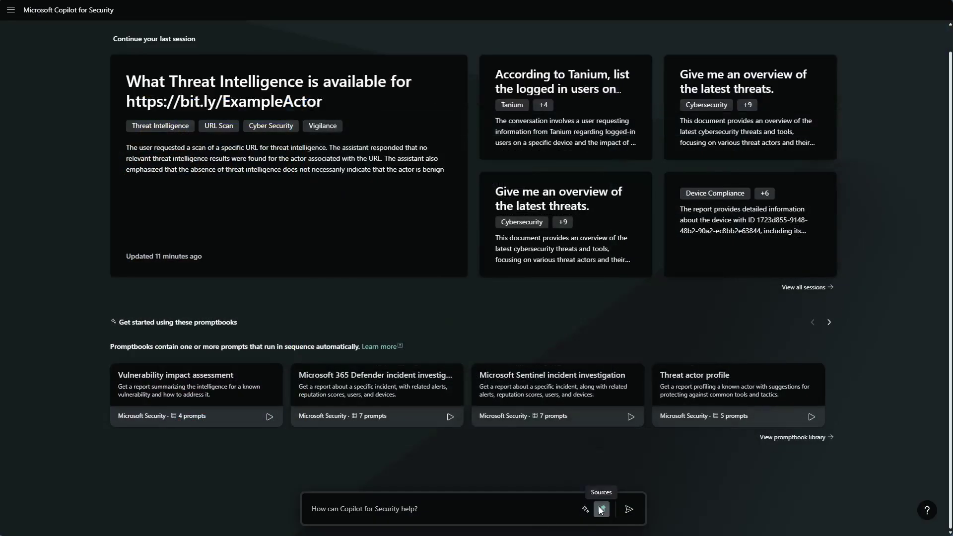
Expand the non-Microsoft plugins with Show 23 more and save the Tanium (Preview) settings.
click(602, 510)
scroll(564, 415, down, 3)
click(517, 391)
scroll(557, 385, down, 1)
scroll(558, 389, down, 2)
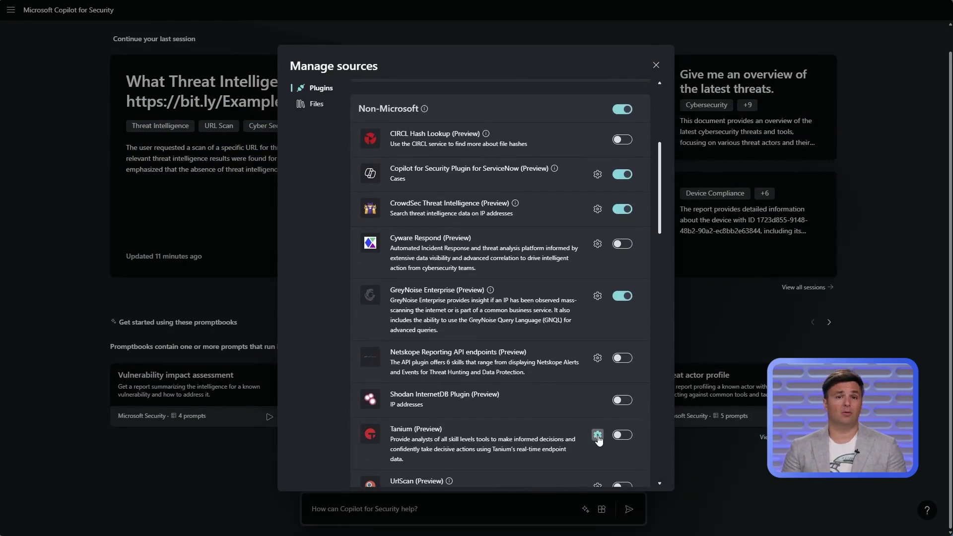
click(598, 435)
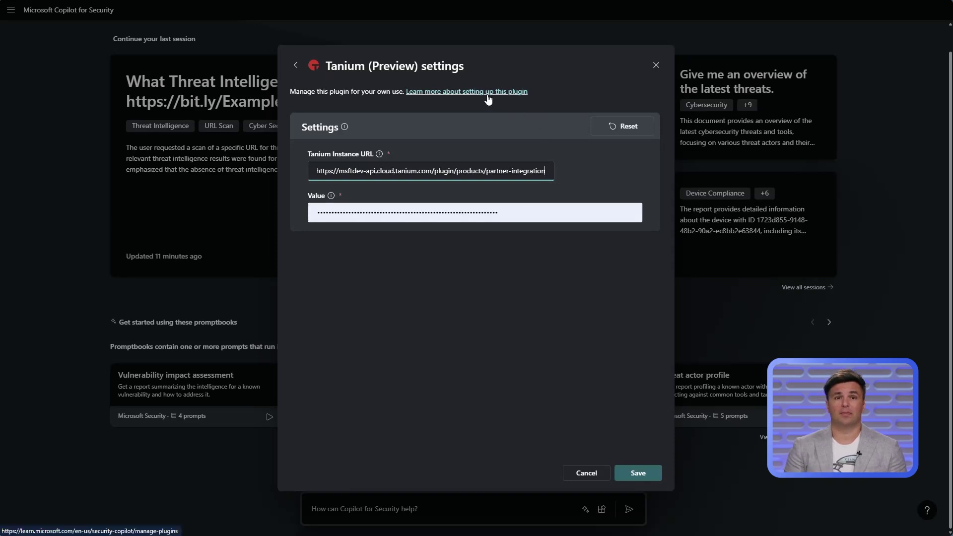
click(345, 127)
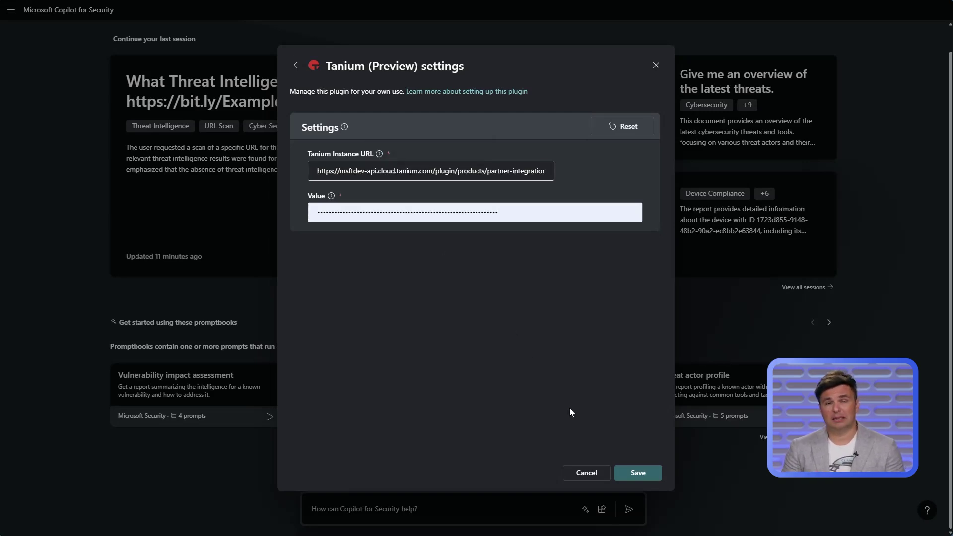
click(629, 469)
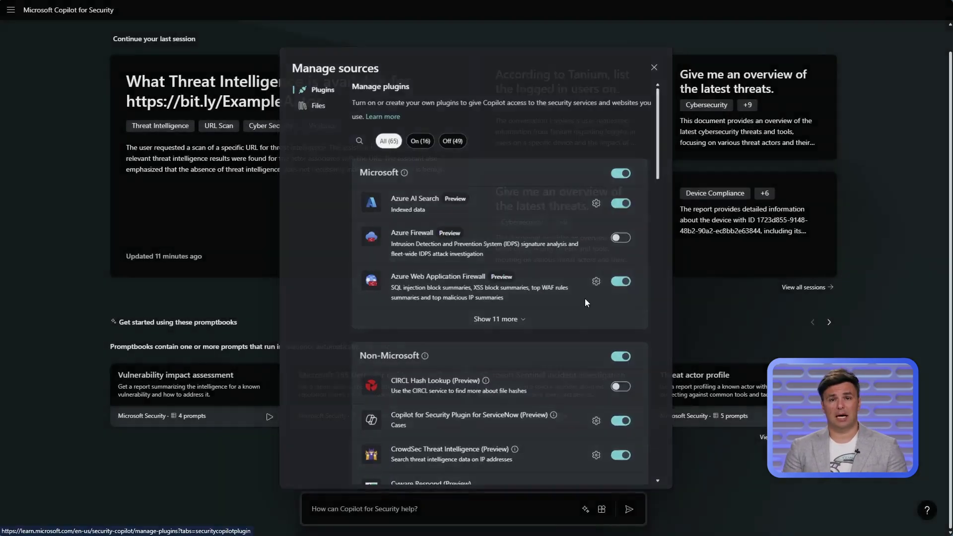
Ask Copilot for more information on CVE-2023-36028 and dismiss the Daily tip.
click(654, 64)
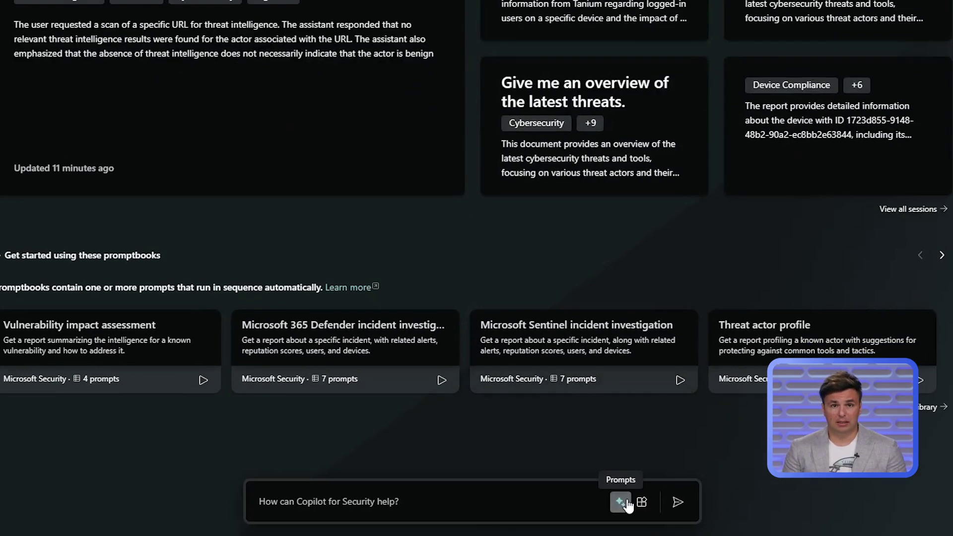
click(638, 503)
click(655, 331)
scroll(646, 343, down, 20)
scroll(512, 330, up, 4)
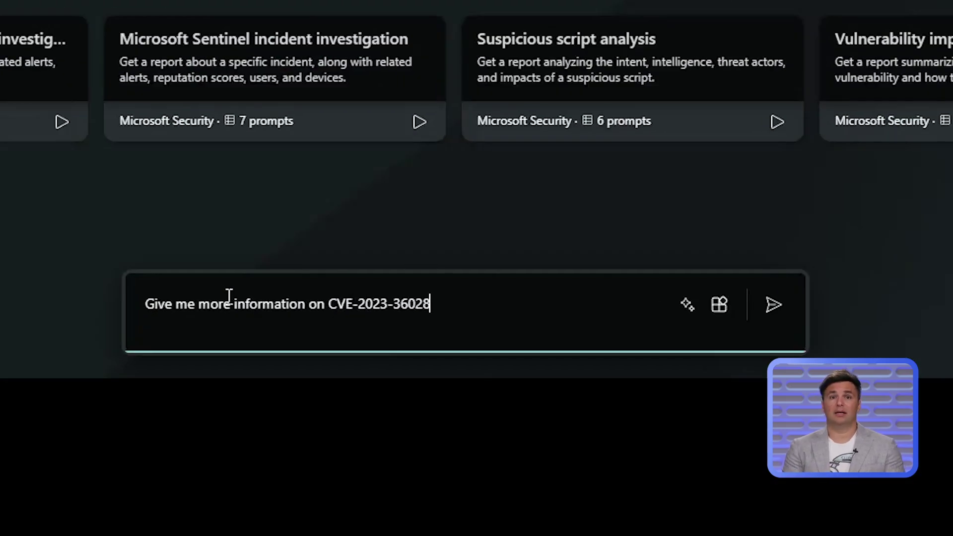
key(Return)
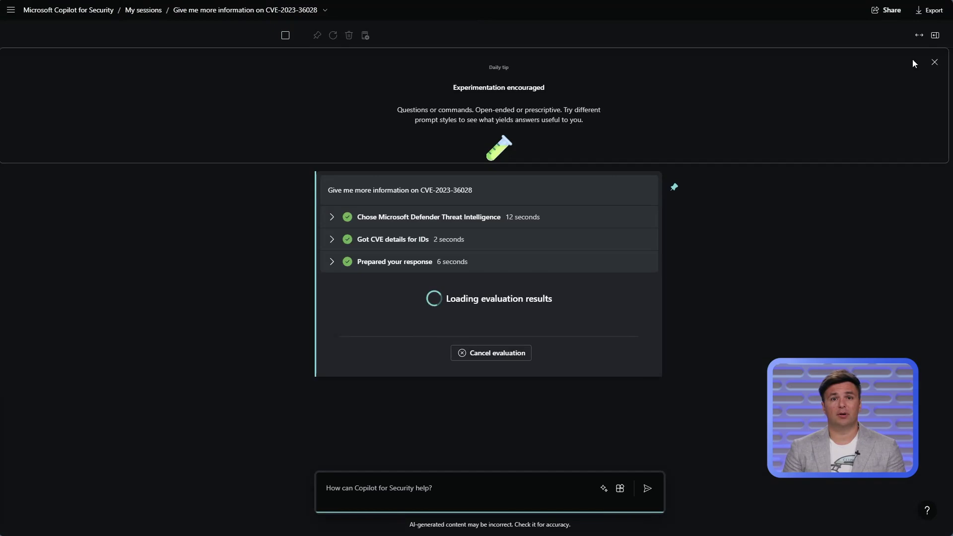
click(935, 62)
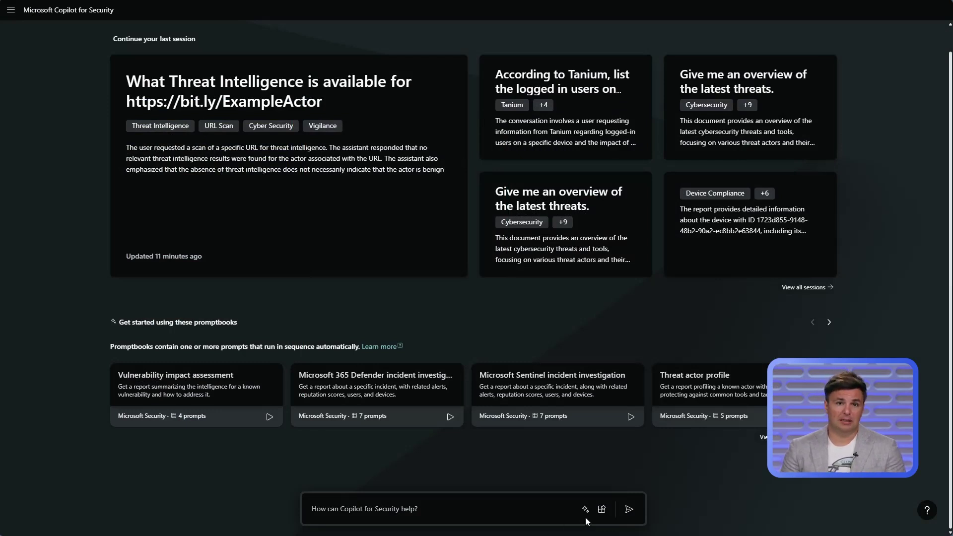
Turn on the Public web website source and start adding a custom plugin.
click(601, 510)
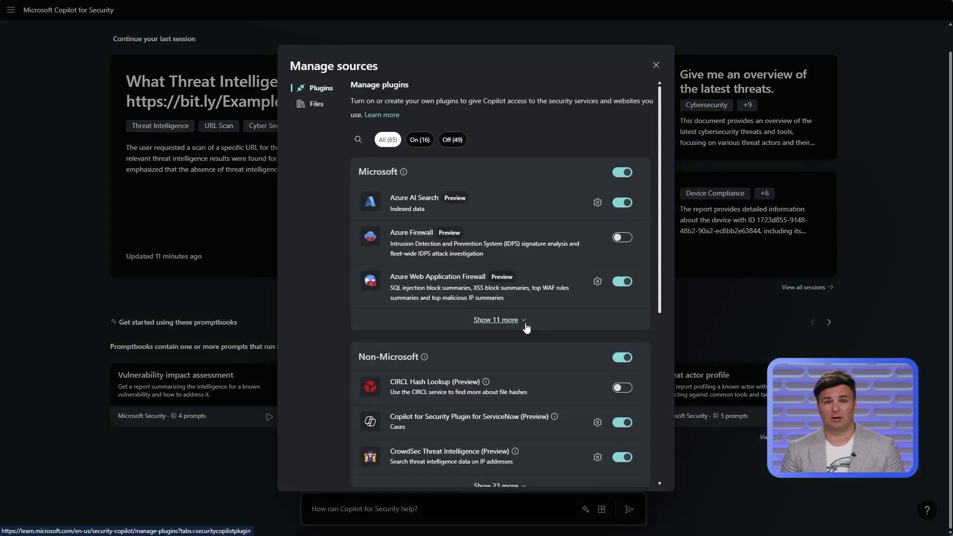
scroll(485, 344, down, 3)
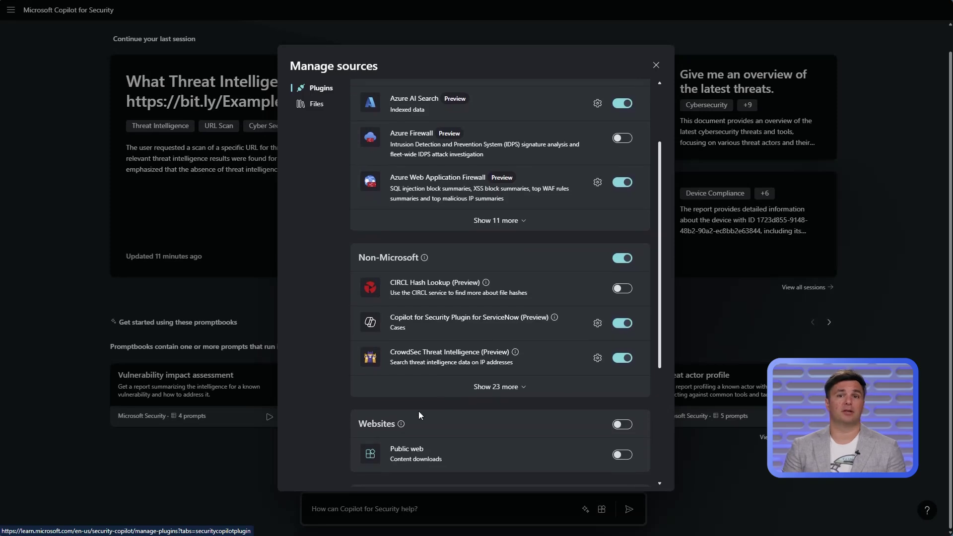
mouse_move(403, 425)
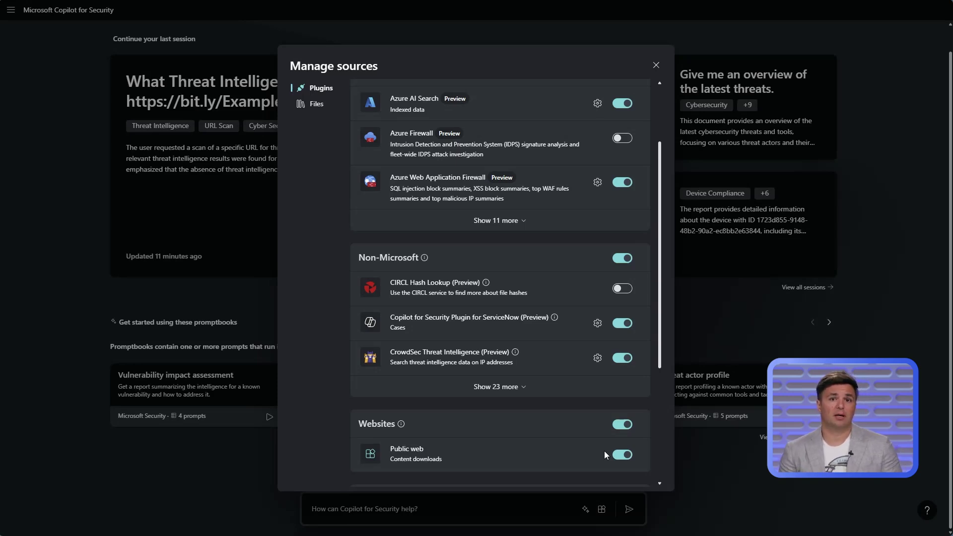
scroll(540, 409, down, 1)
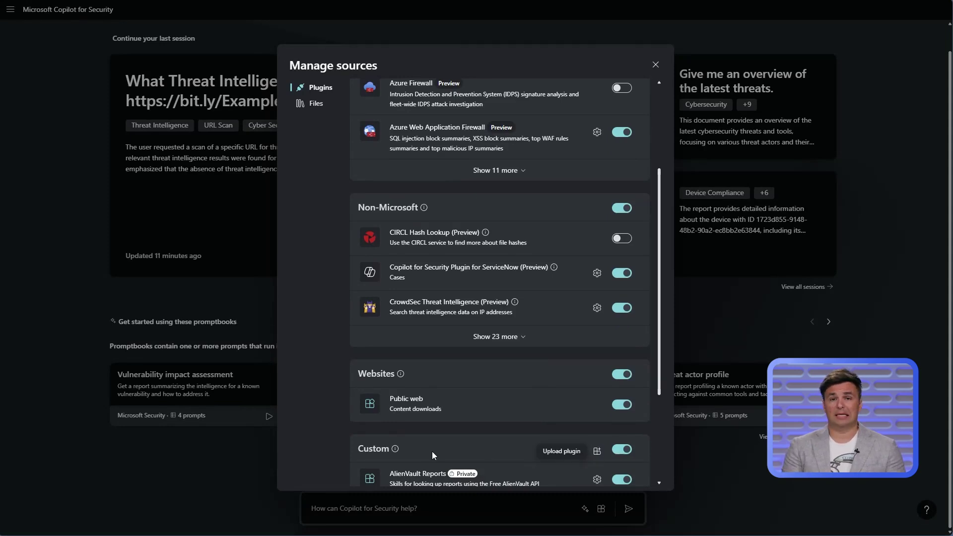
mouse_move(399, 450)
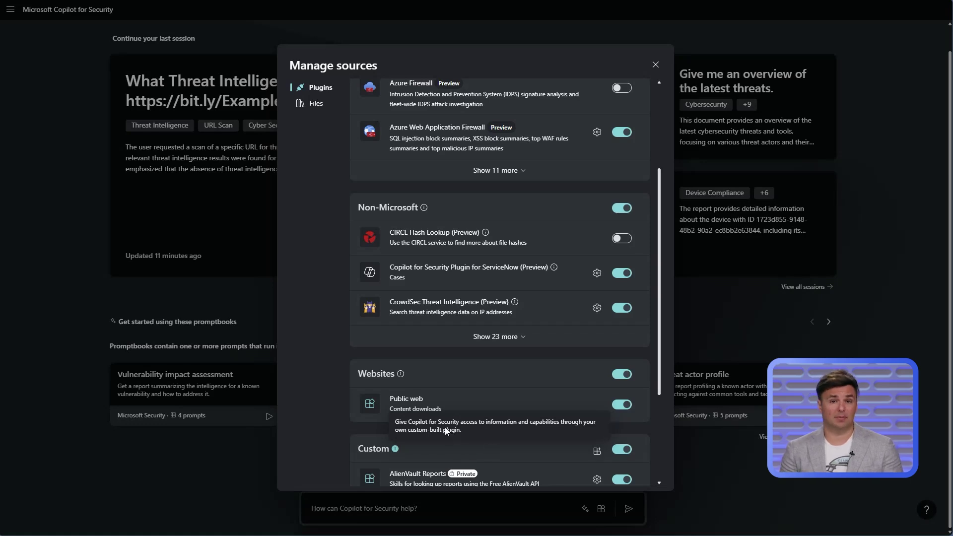
click(592, 453)
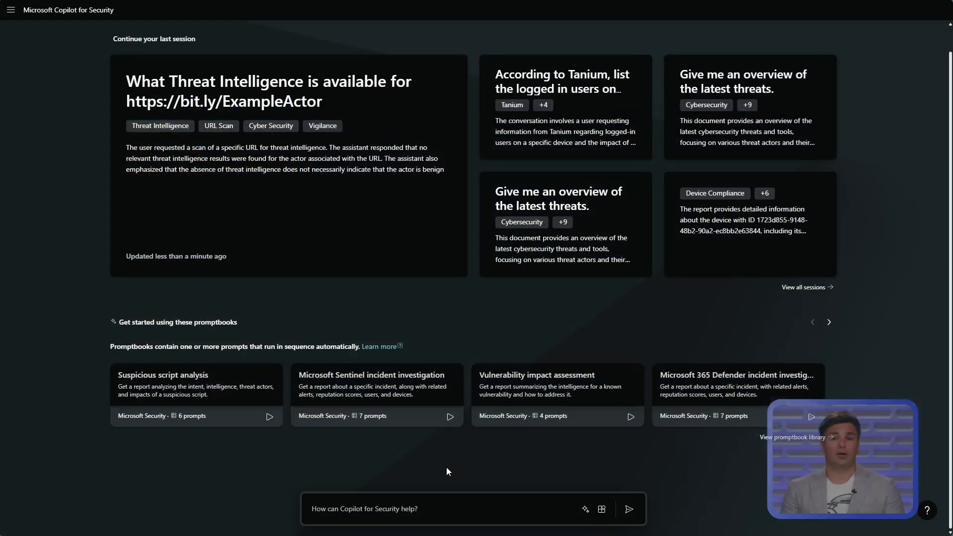
Check in Owner settings that custom plugin management is limited to Owners only.
click(10, 10)
click(36, 129)
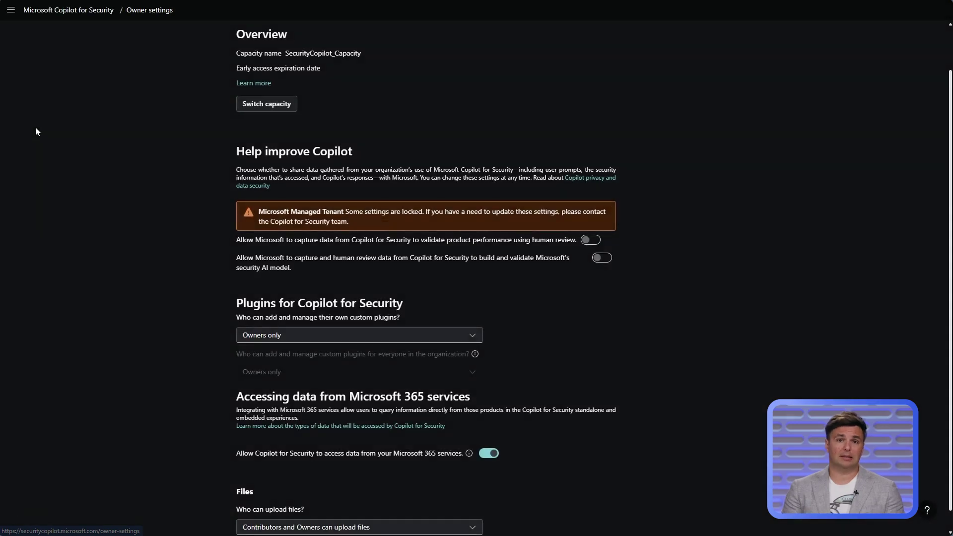
click(473, 335)
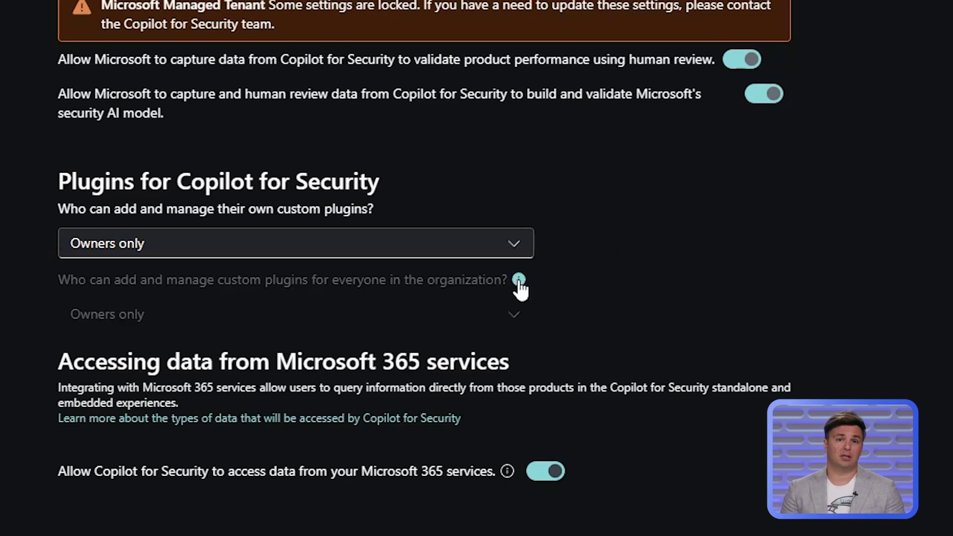
mouse_move(519, 282)
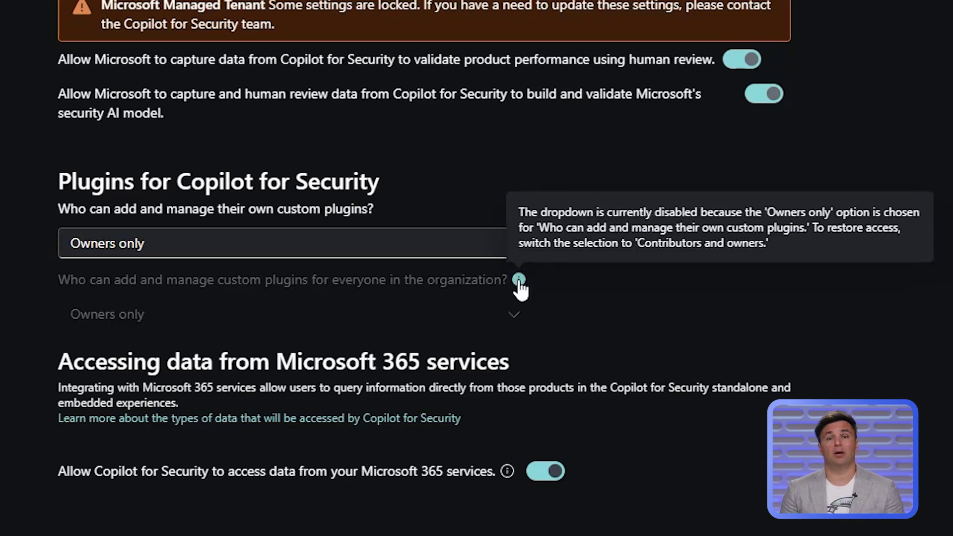